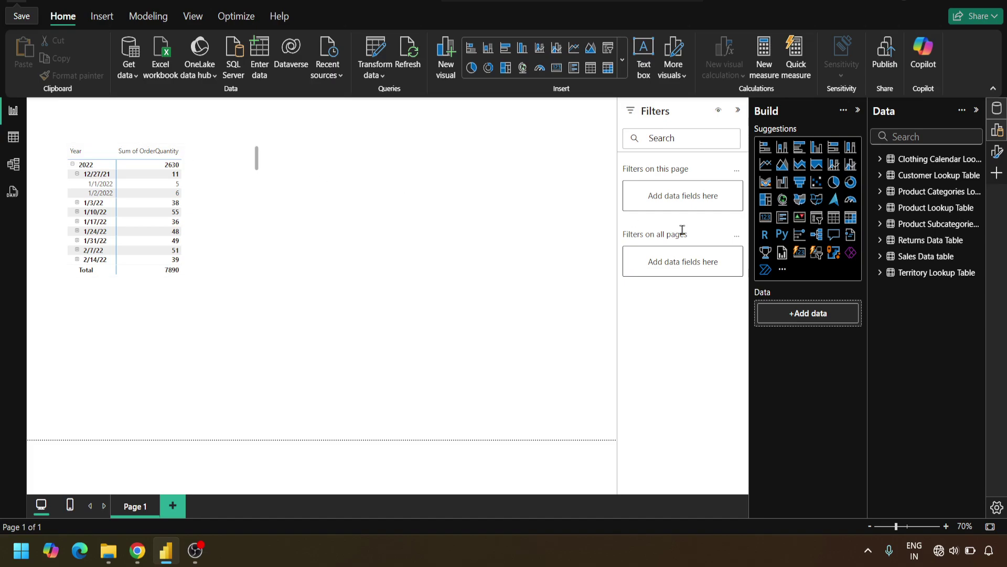
# Step: Create a new measure named Quanity Sold in the Sales Data table
pyautogui.click(880, 257)
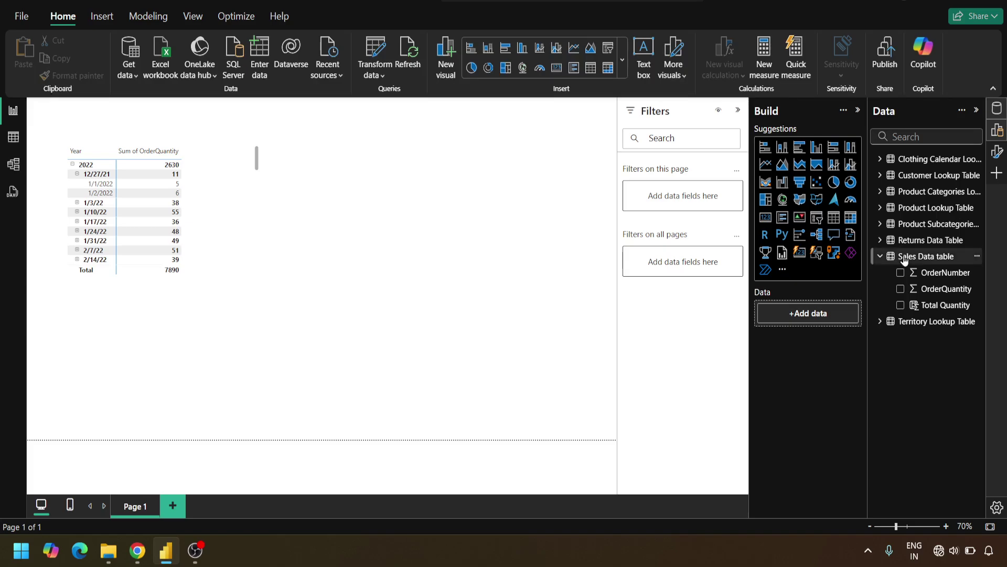
pyautogui.click(925, 257)
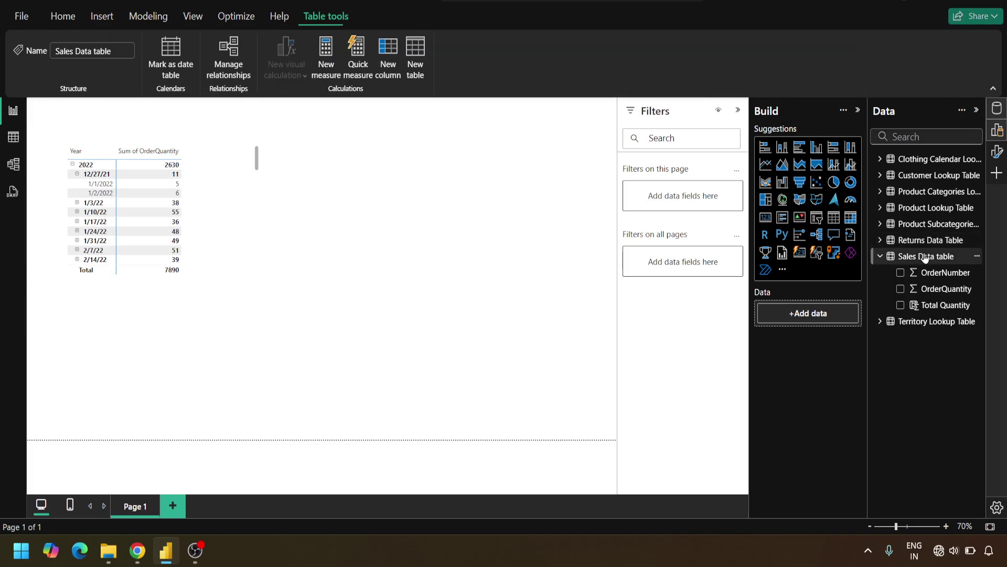
pyautogui.click(328, 64)
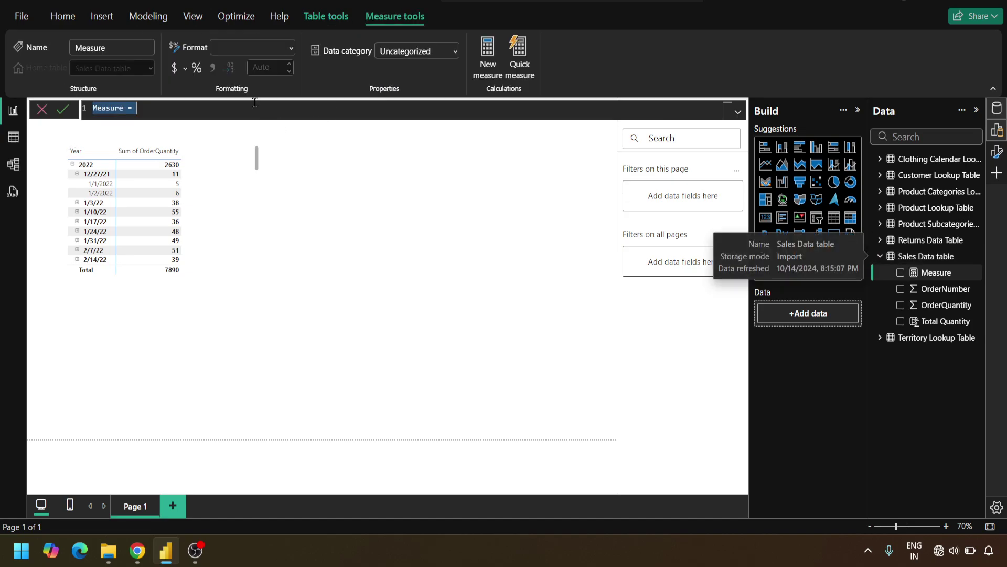
pyautogui.click(202, 105)
pyautogui.press('Left')
pyautogui.press('Left')
pyautogui.hotkey('ctrl', 'shift', 'Left')
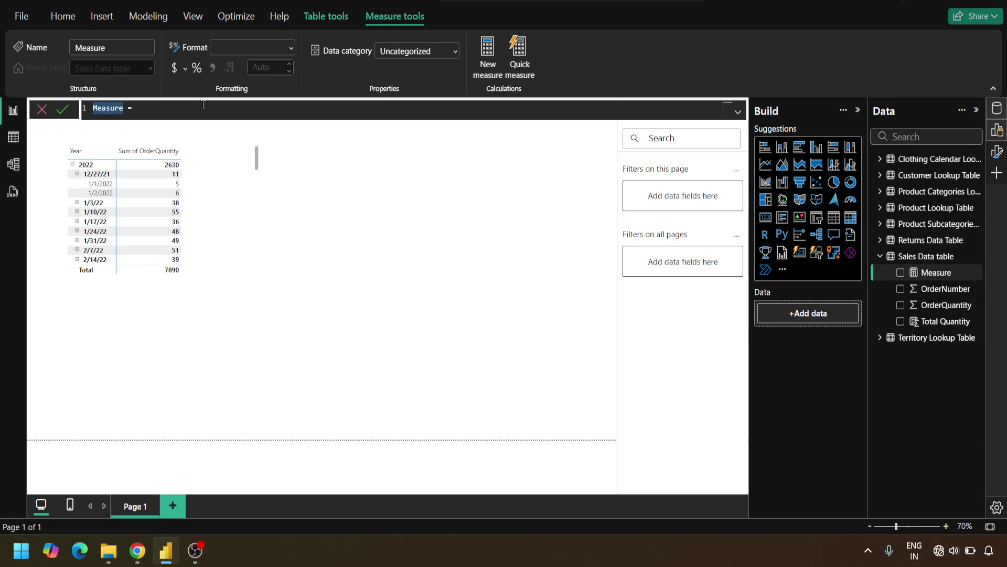
pyautogui.write('Quanity Sold')
# Step: Define the measure on a second formula line as SUM('Sales Data table'[OrderQuantity]) and commit it
pyautogui.hotkey('shift', 'Return')
pyautogui.write('SUM(')
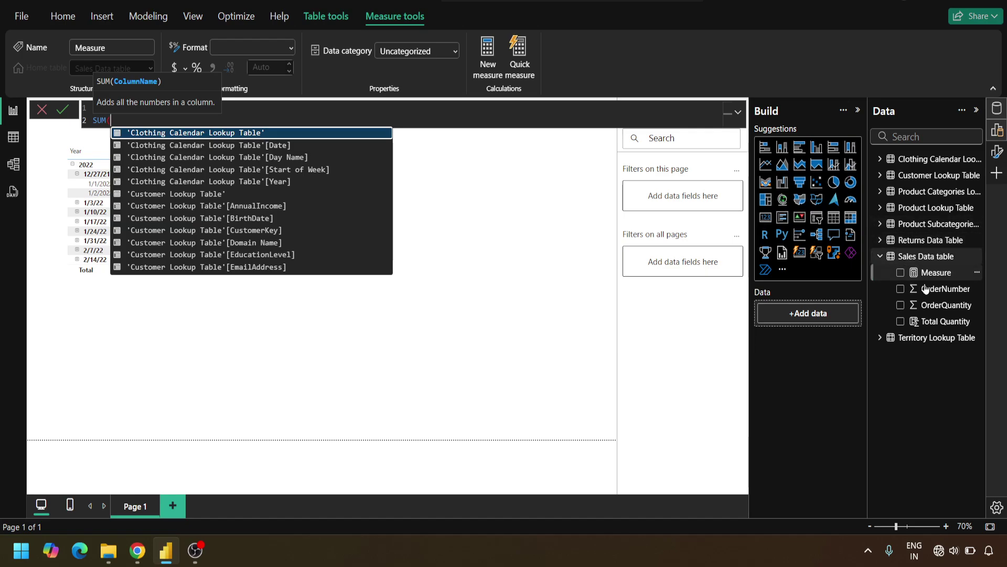
pyautogui.write('sales')
pyautogui.press('Down')
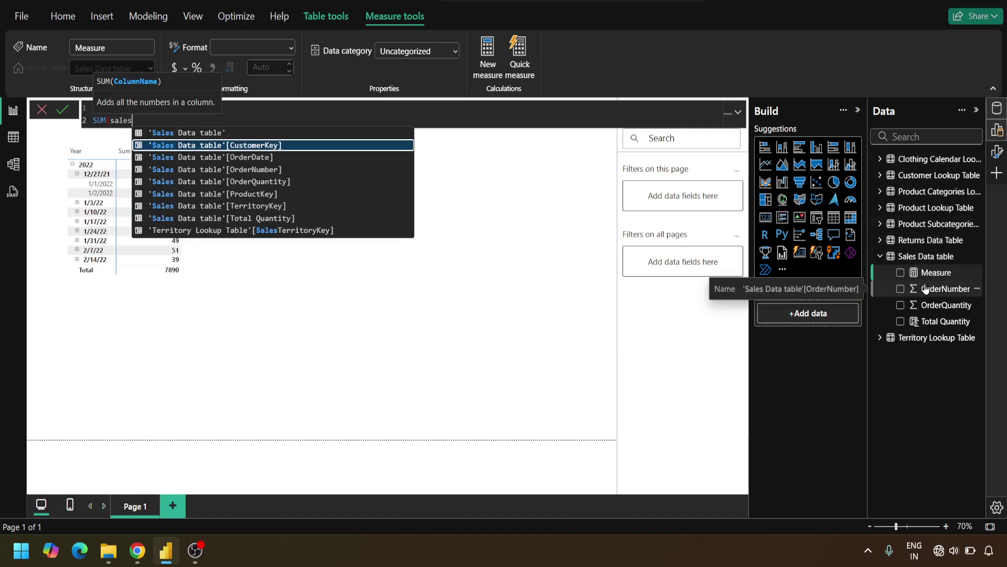
pyautogui.press('Down')
pyautogui.press('Down')
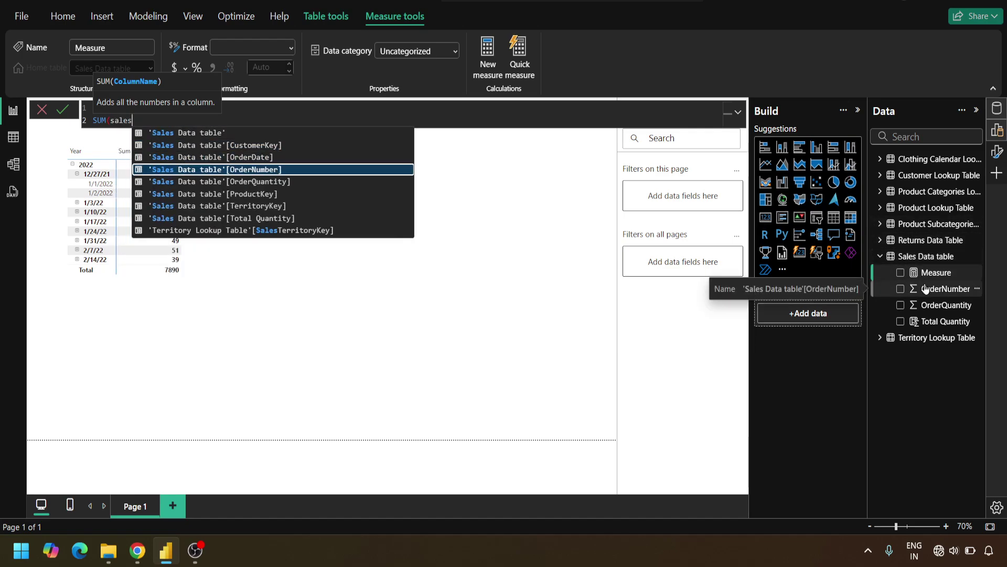
pyautogui.click(257, 182)
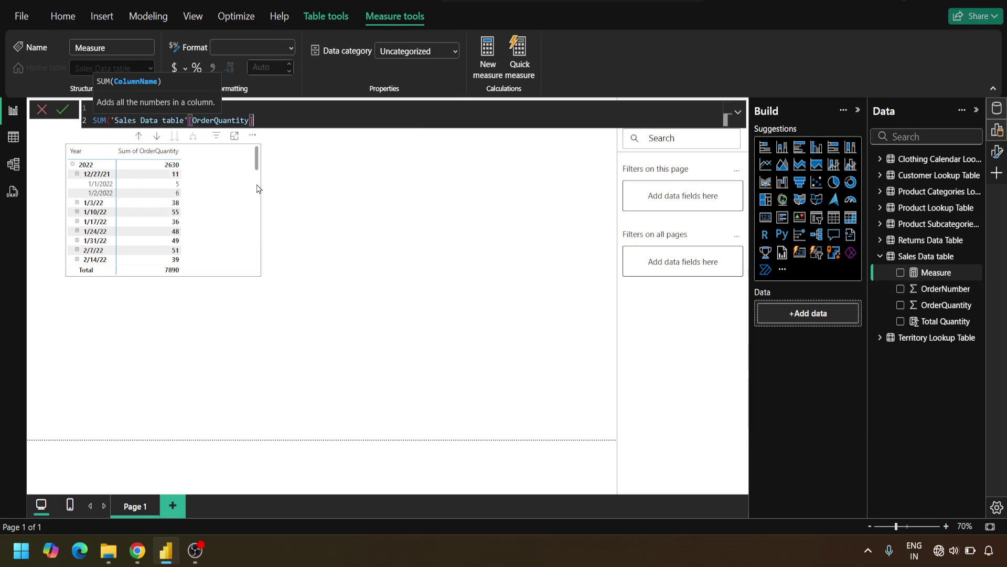
pyautogui.write(')')
pyautogui.press('Return')
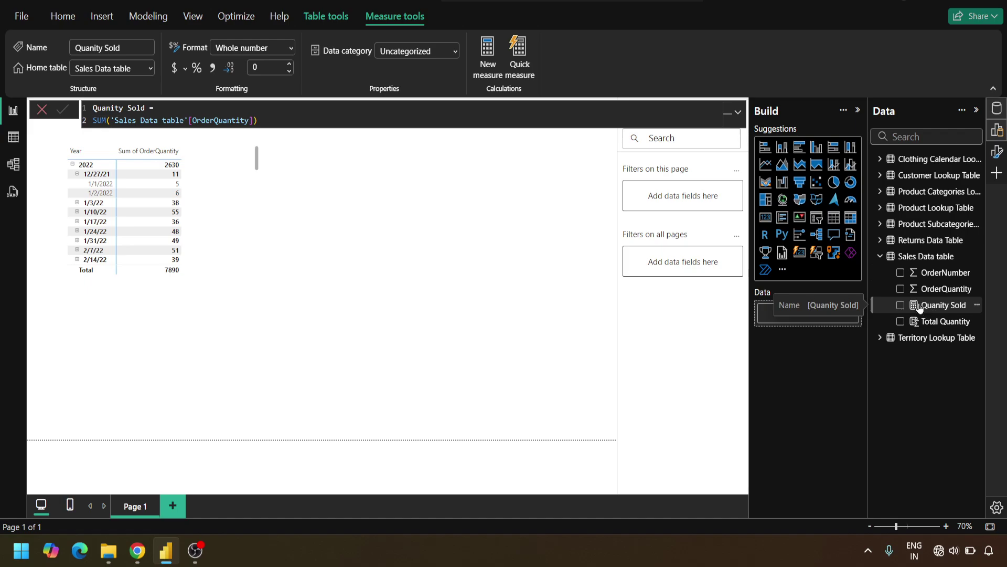
pyautogui.press('super+plus')
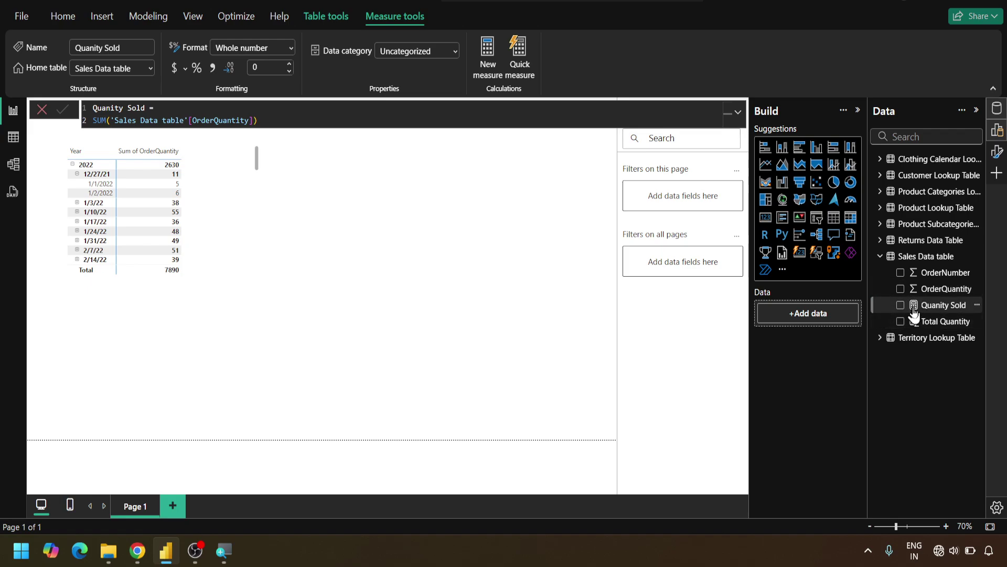
pyautogui.press('super+plus')
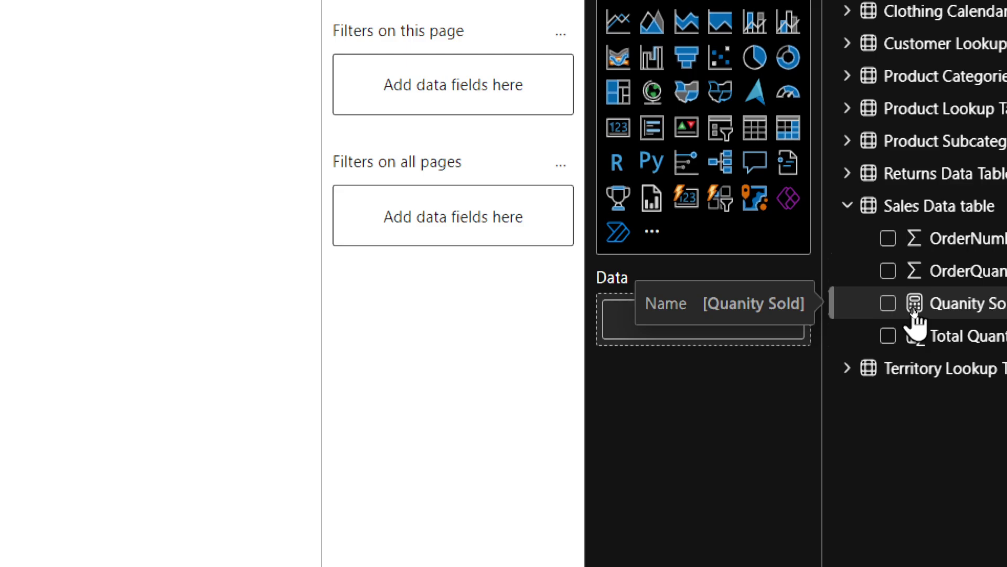
pyautogui.press('super+minus')
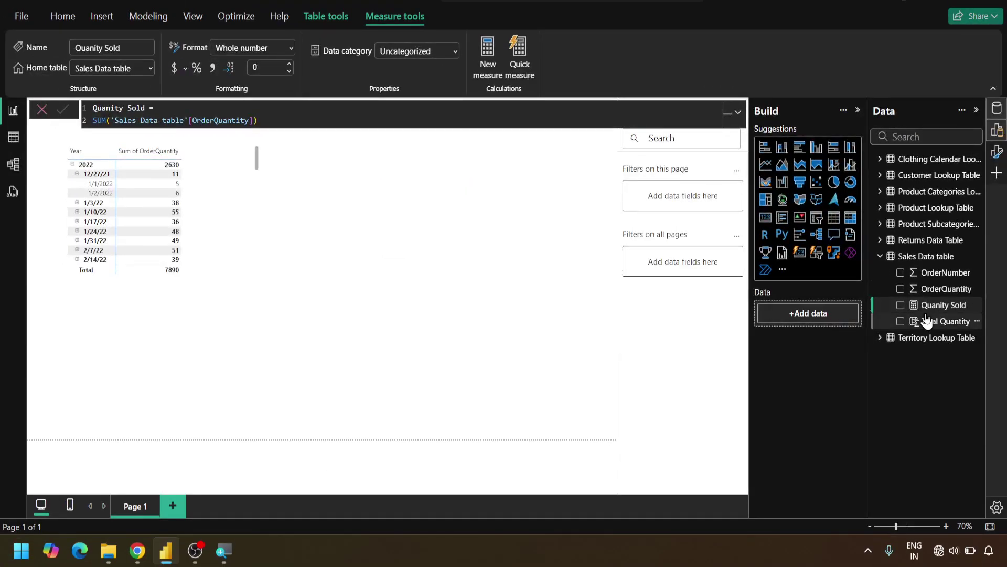
# Step: Build a table visual showing the Quanity Sold measure by Product from the Product Lookup Table
pyautogui.click(900, 306)
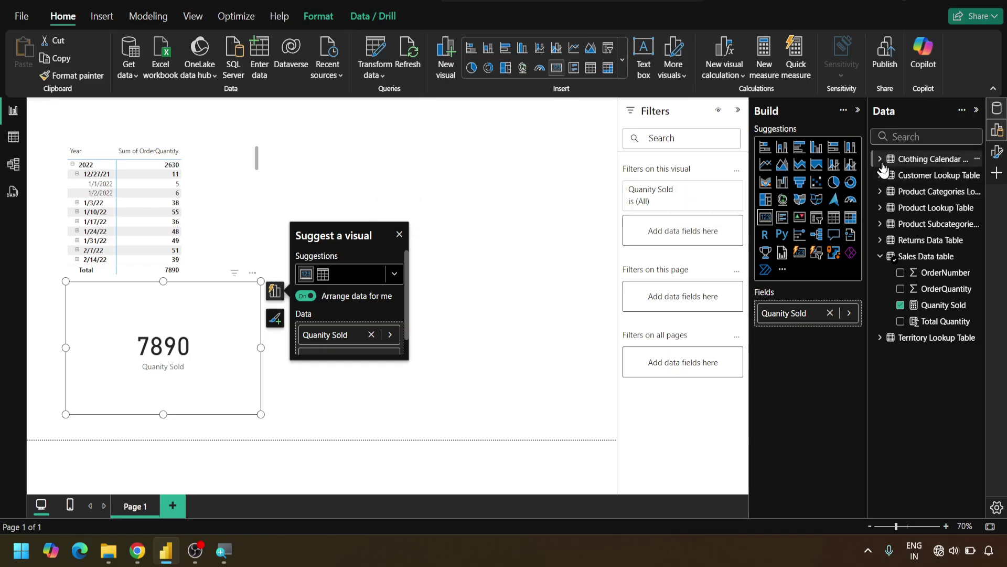
pyautogui.click(887, 213)
pyautogui.click(881, 208)
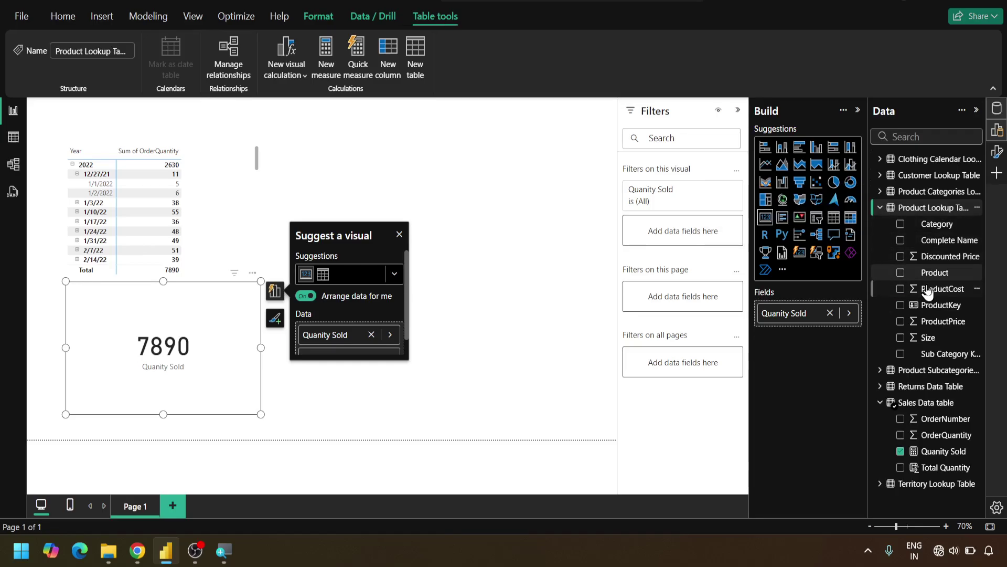
pyautogui.click(901, 273)
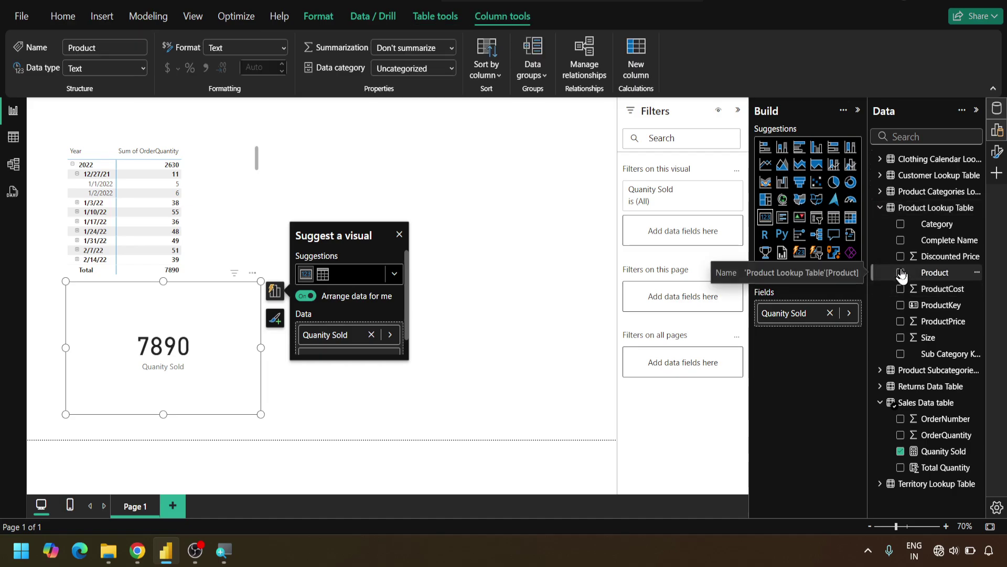
pyautogui.click(901, 273)
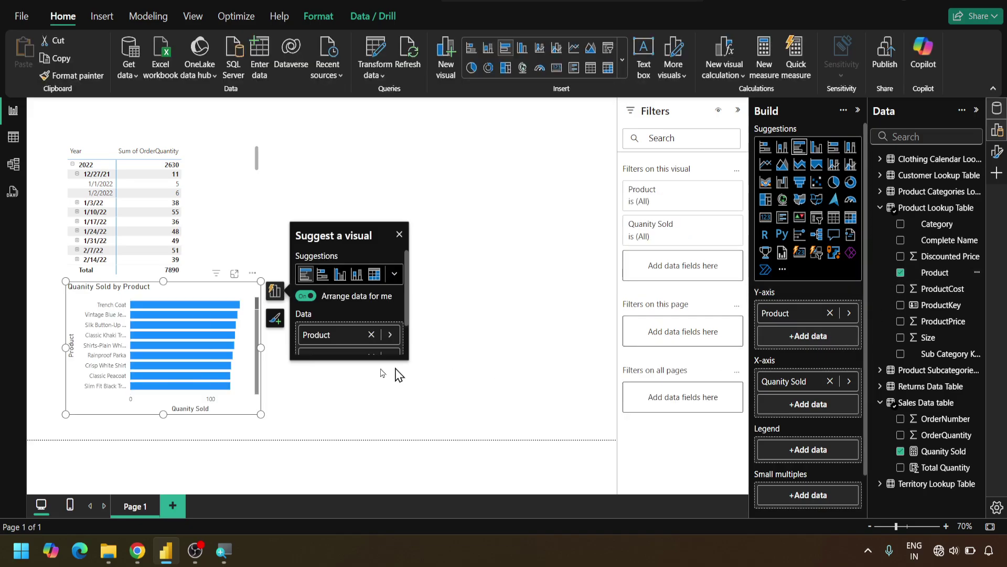
pyautogui.click(834, 220)
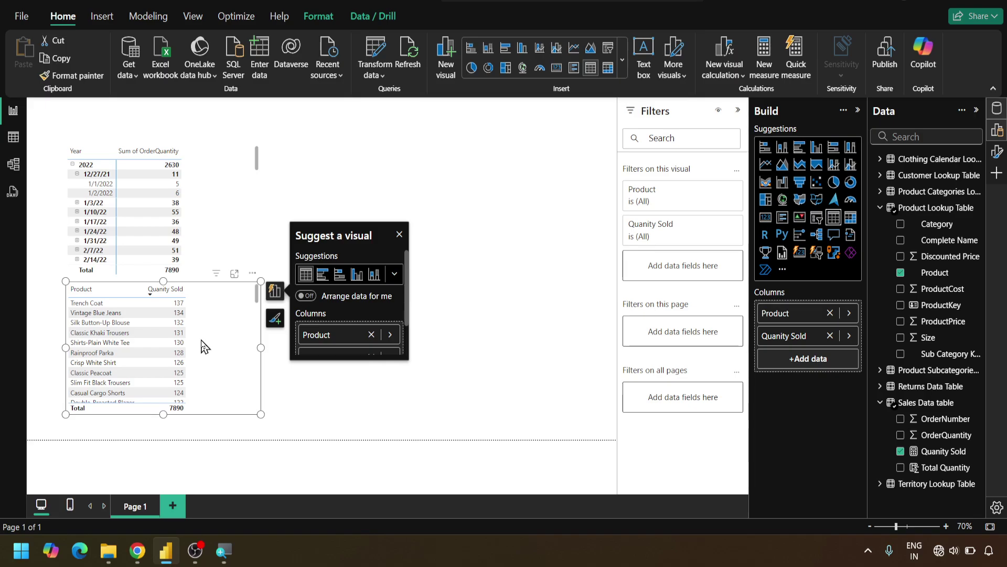
pyautogui.click(307, 396)
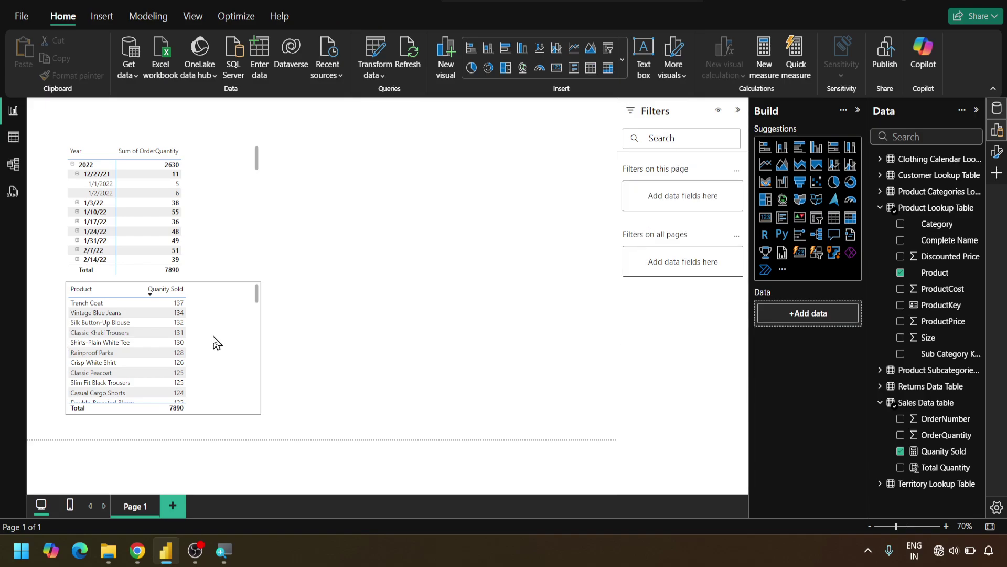
# Step: Add the OrderQuantity column from the Sales Data table to the product table visual for comparison with the measure
pyautogui.click(157, 291)
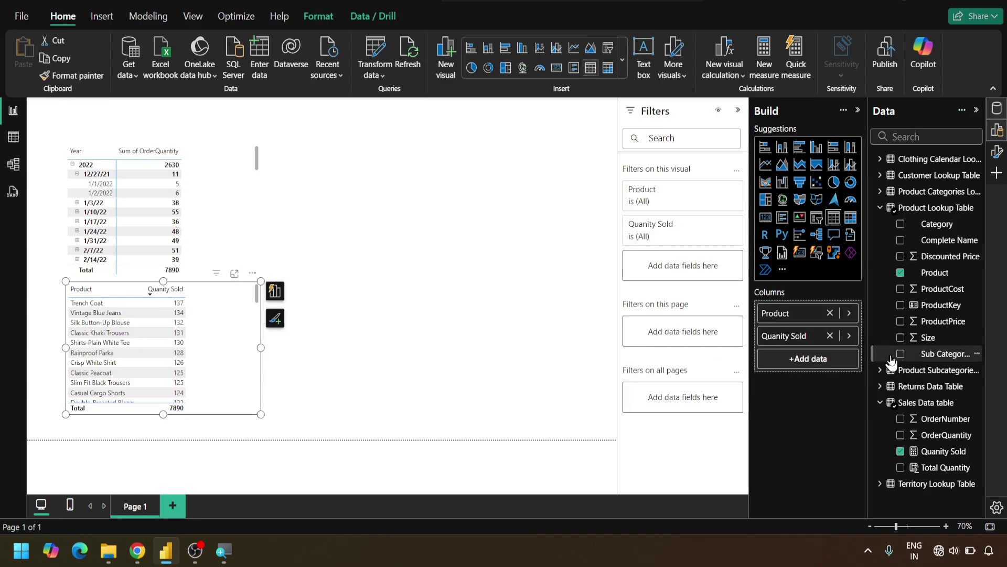
pyautogui.click(881, 208)
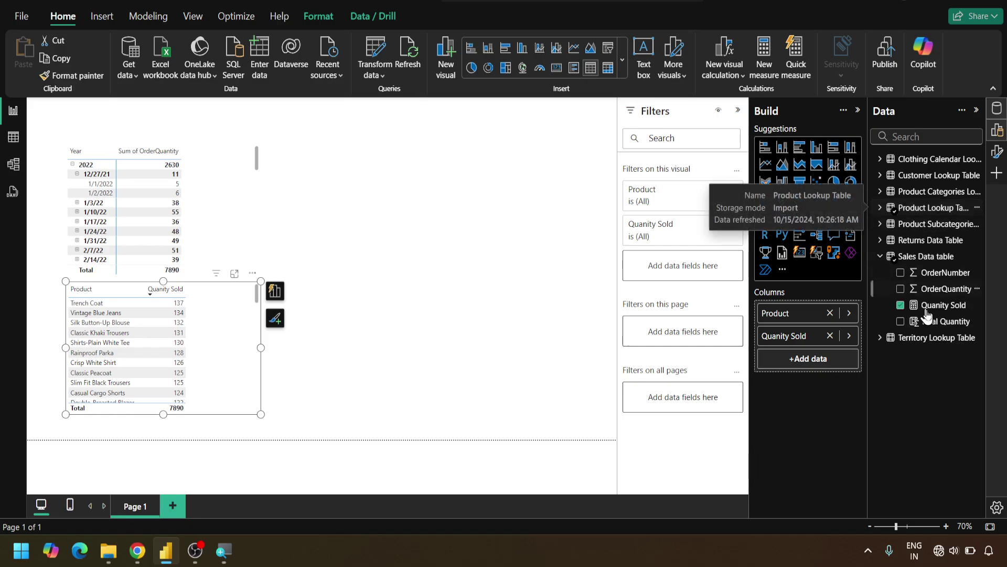
pyautogui.click(900, 289)
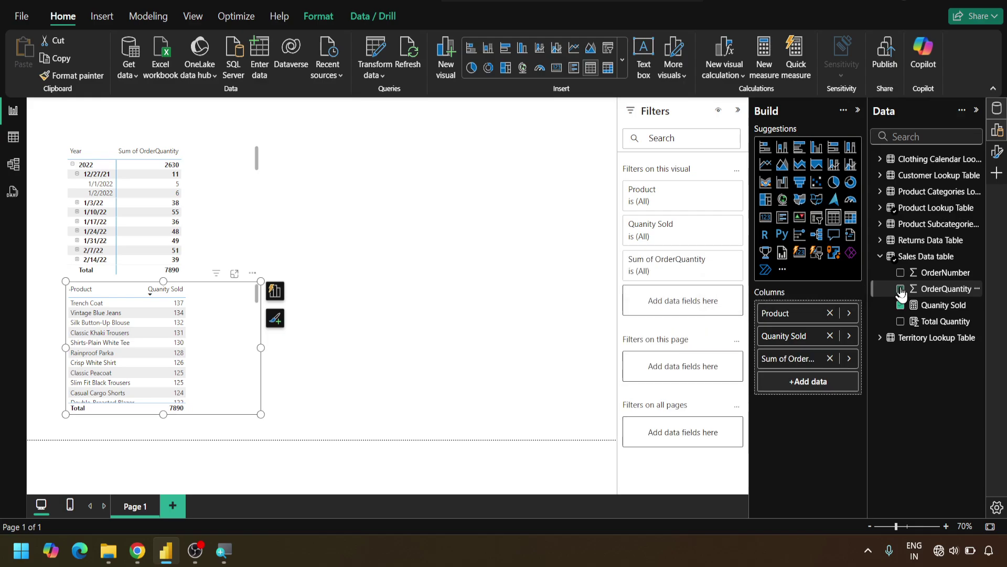
pyautogui.click(275, 290)
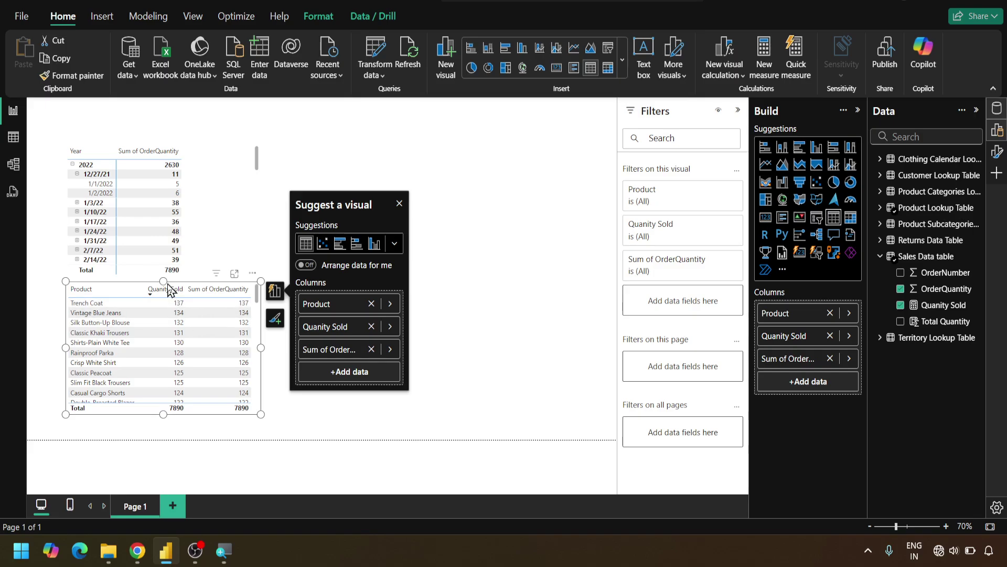
# Step: Try starting an IF function in front of the SUM expression in the Quanity Sold measure's formula
pyautogui.click(916, 307)
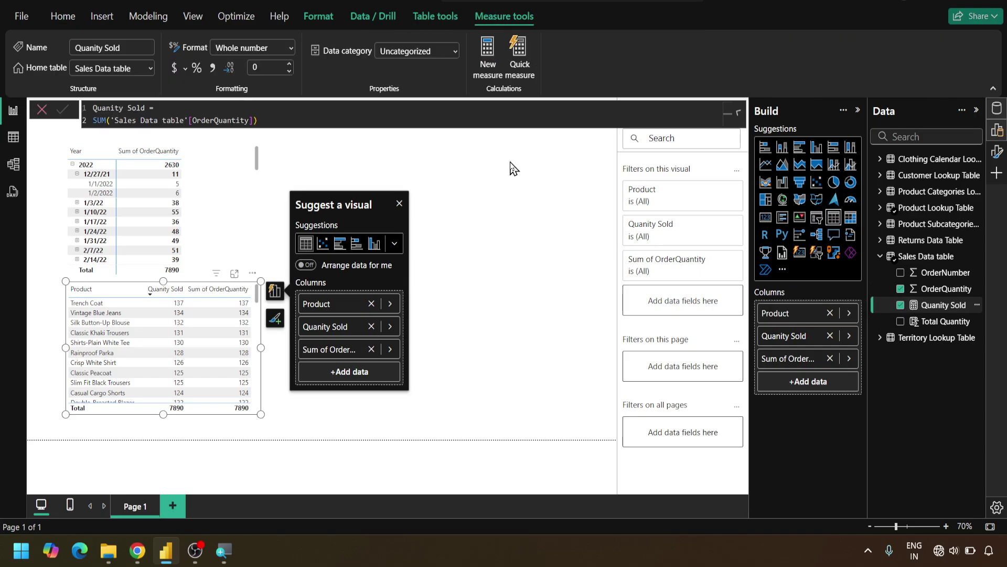
pyautogui.doubleClick(98, 108)
pyautogui.press('Down')
pyautogui.write('if(')
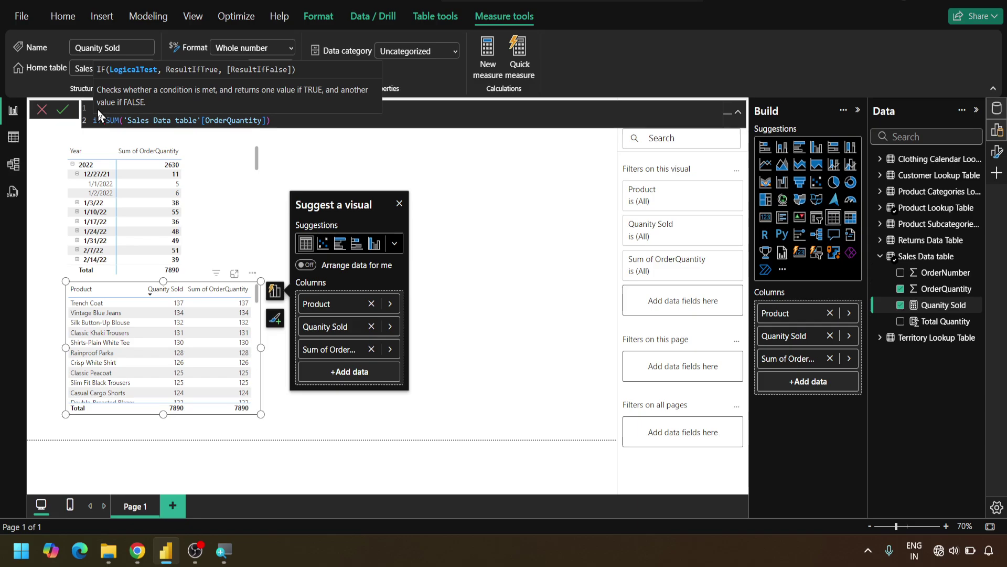
pyautogui.press('BackSpace')
pyautogui.press('BackSpace')
pyautogui.press('BackSpace')
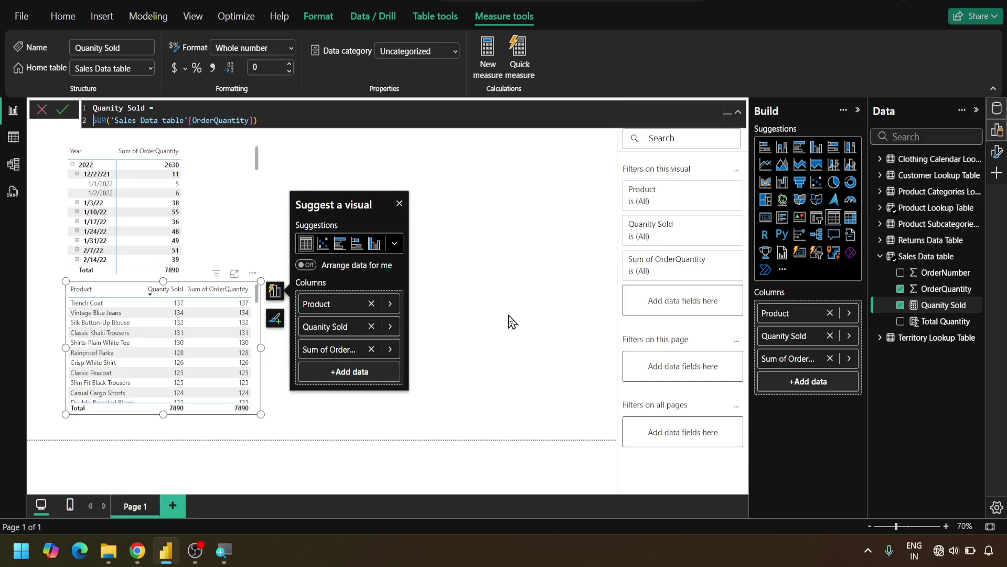
pyautogui.press('Escape')
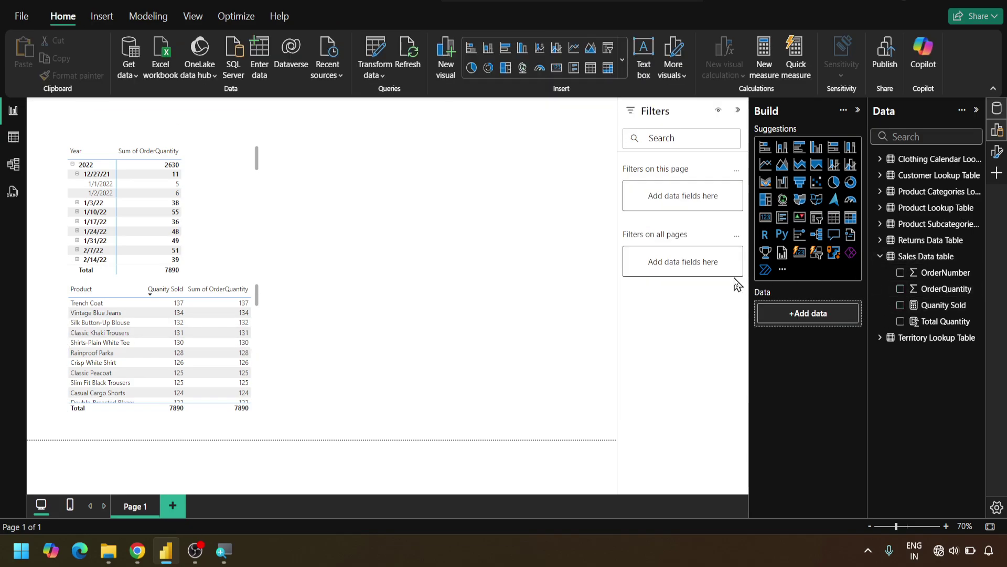